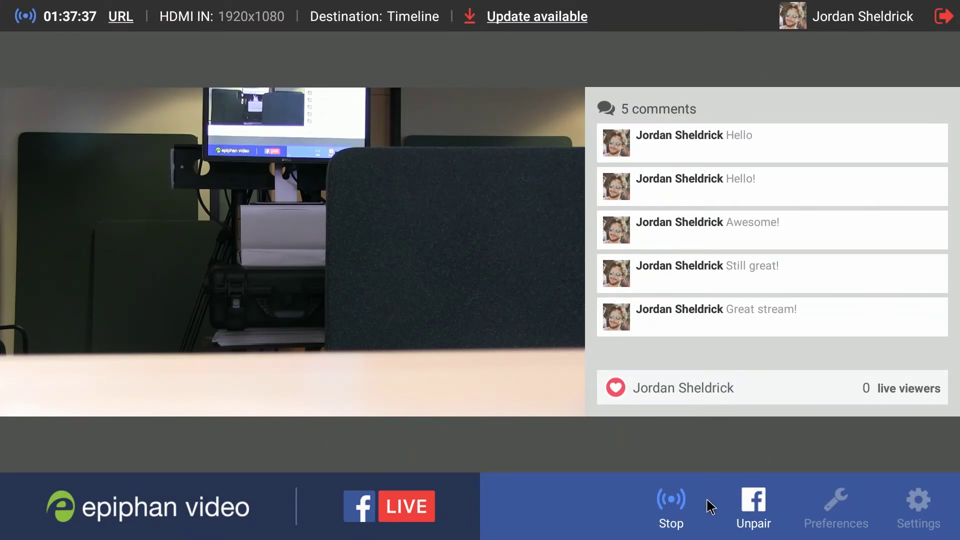
{"action": "left_click", "coordinate": [828, 515]}
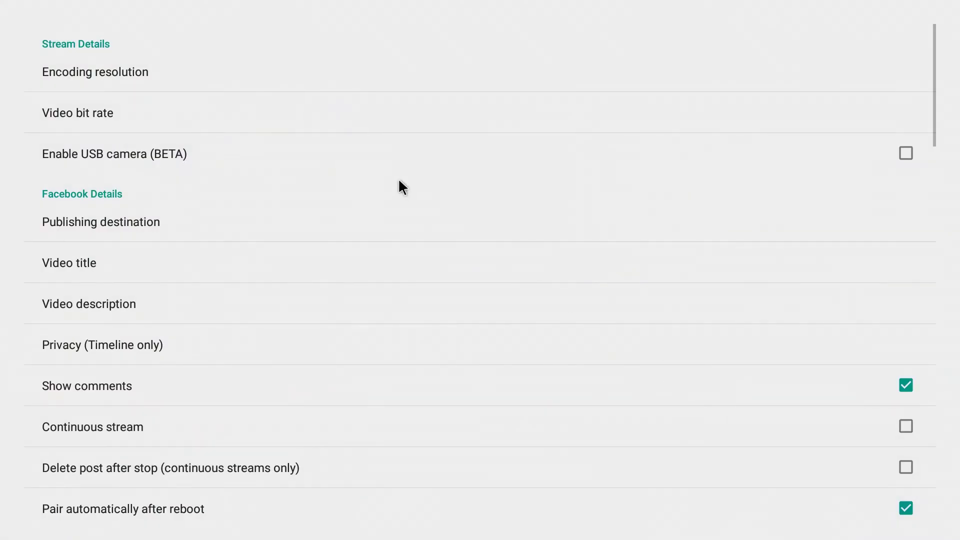
{"action": "scroll", "coordinate": [401, 159], "scroll_direction": "down", "scroll_amount": 2}
{"action": "scroll", "coordinate": [401, 158], "scroll_direction": "down", "scroll_amount": 2}
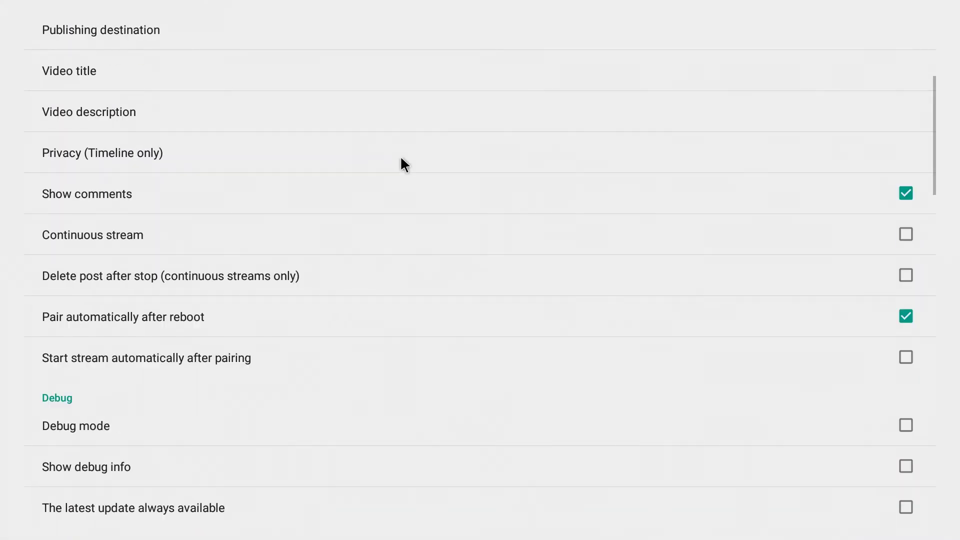
{"action": "scroll", "coordinate": [401, 158], "scroll_direction": "down", "scroll_amount": 5}
{"action": "scroll", "coordinate": [402, 164], "scroll_direction": "down", "scroll_amount": 5}
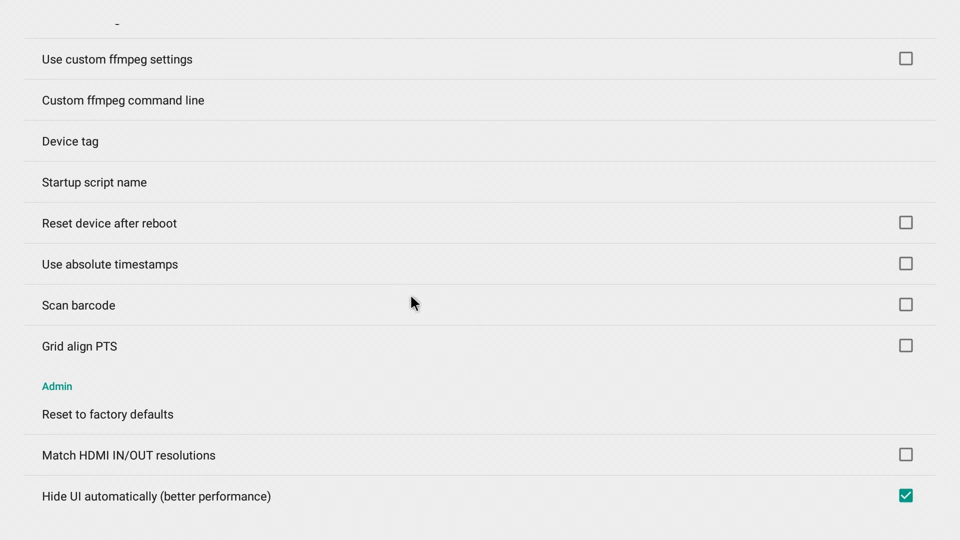
{"action": "key", "text": "Escape"}
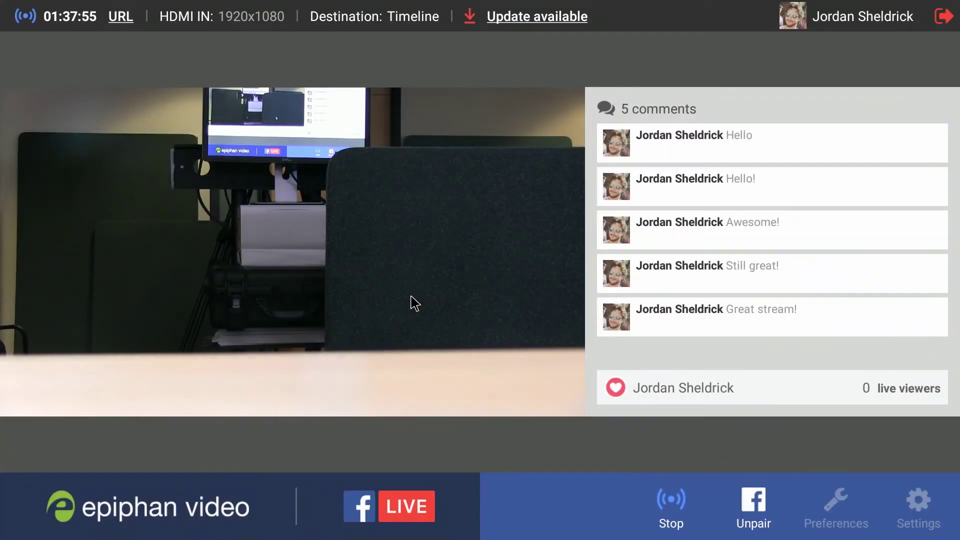